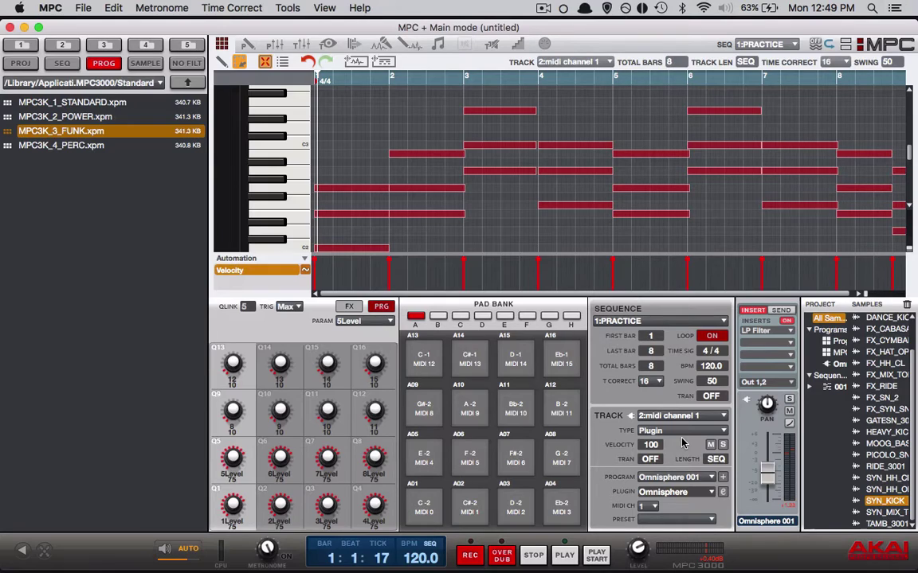
Play the sequence, bypass the track's insert effects, and bring up the Omnisphere editor
key(space)
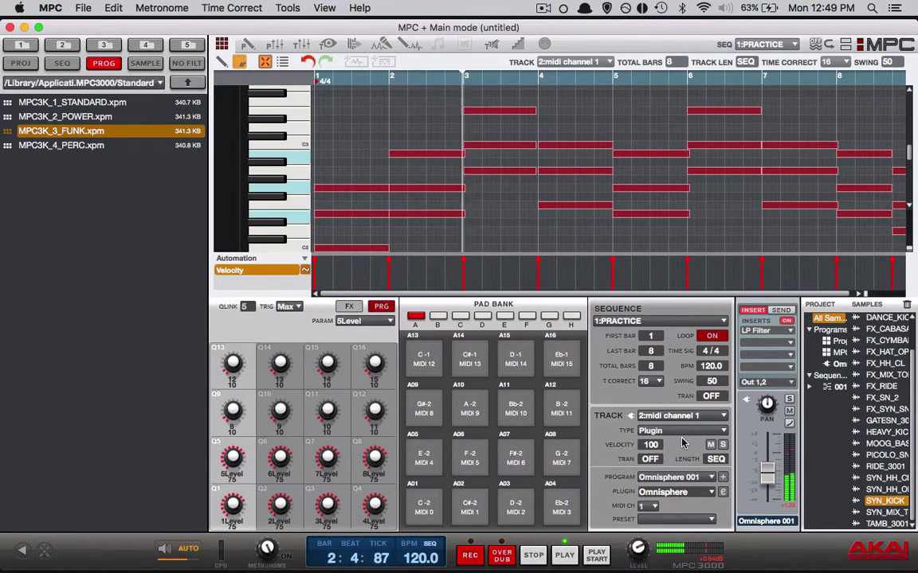
click(785, 322)
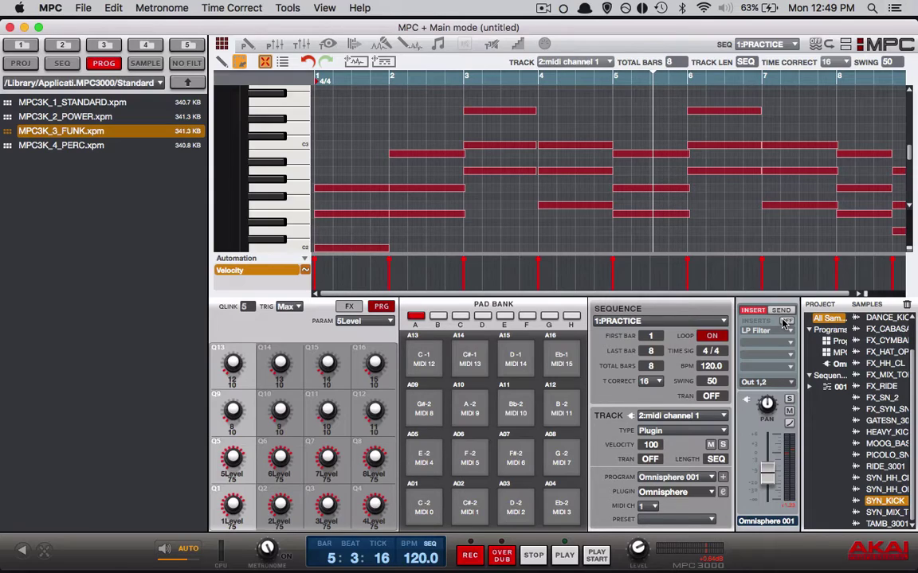
click(723, 493)
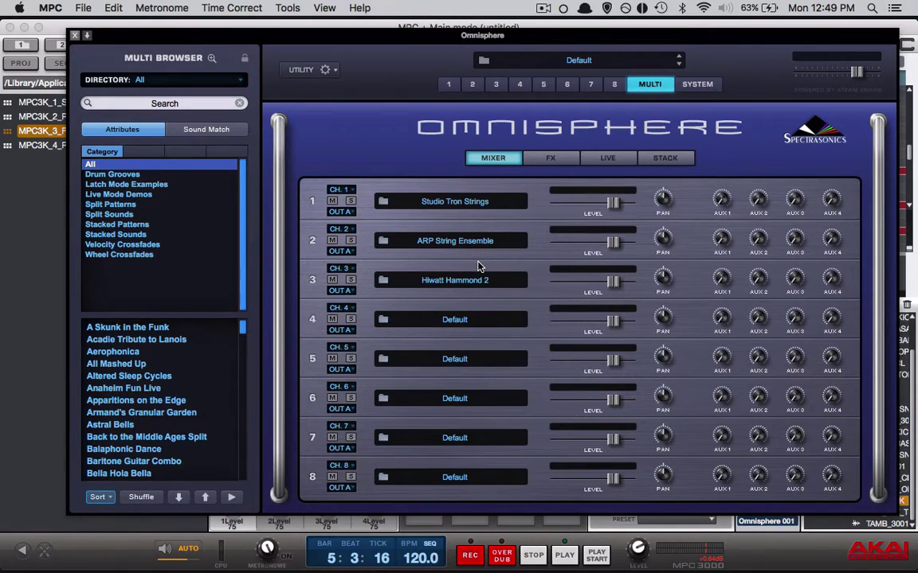
Replay the sequence while viewing Omnisphere's three multi mixer parts, then close Omnisphere
key(space)
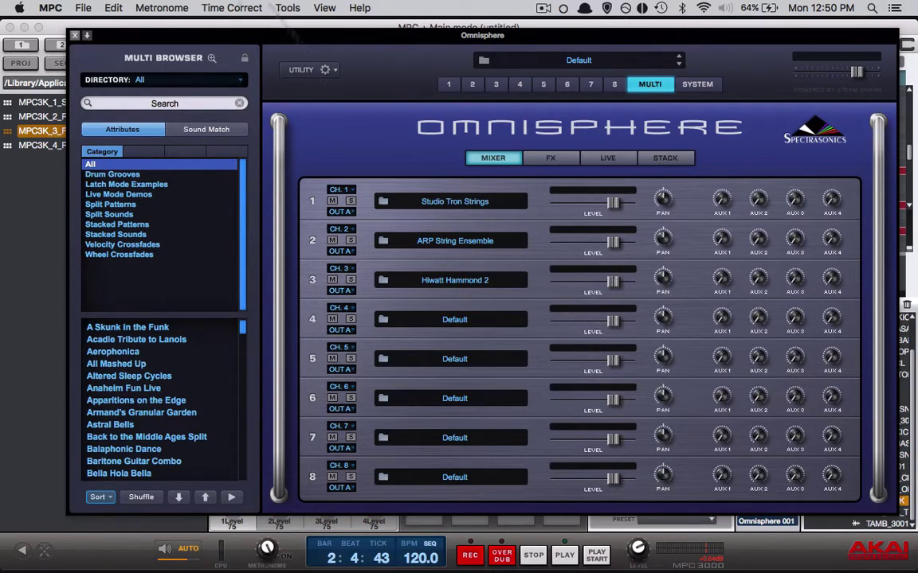
key(super+w)
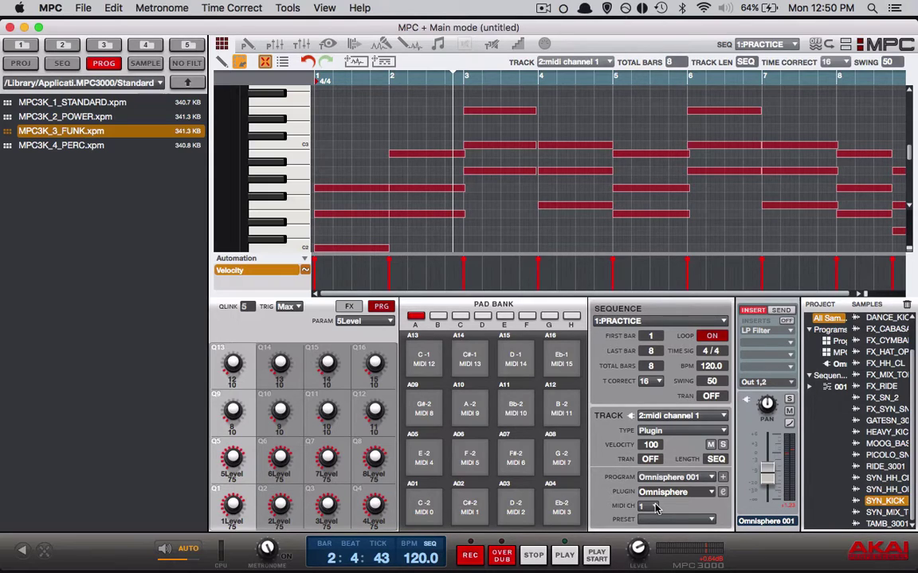
Switch to track 3 'midi channel 2', leaving its MIDI channel at 1, and stop playback
click(721, 415)
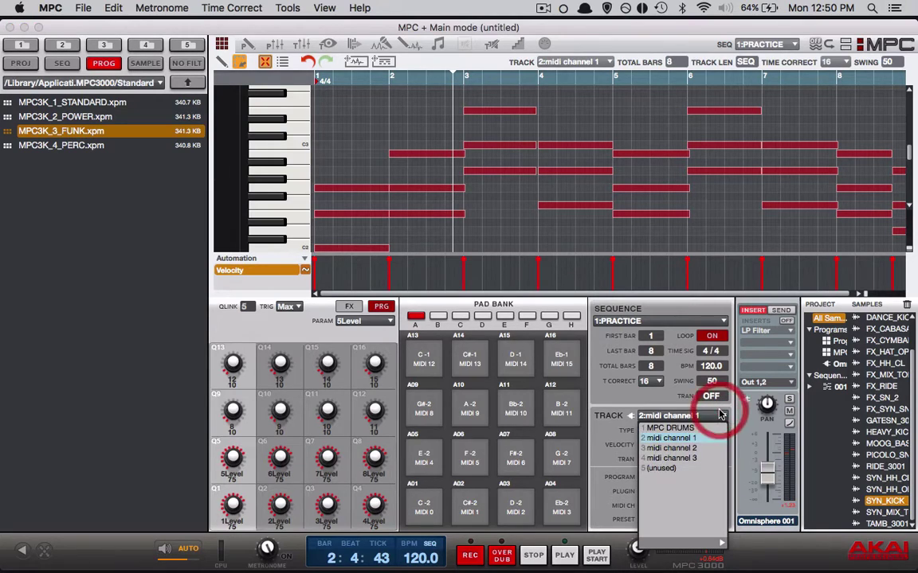
click(669, 453)
click(650, 502)
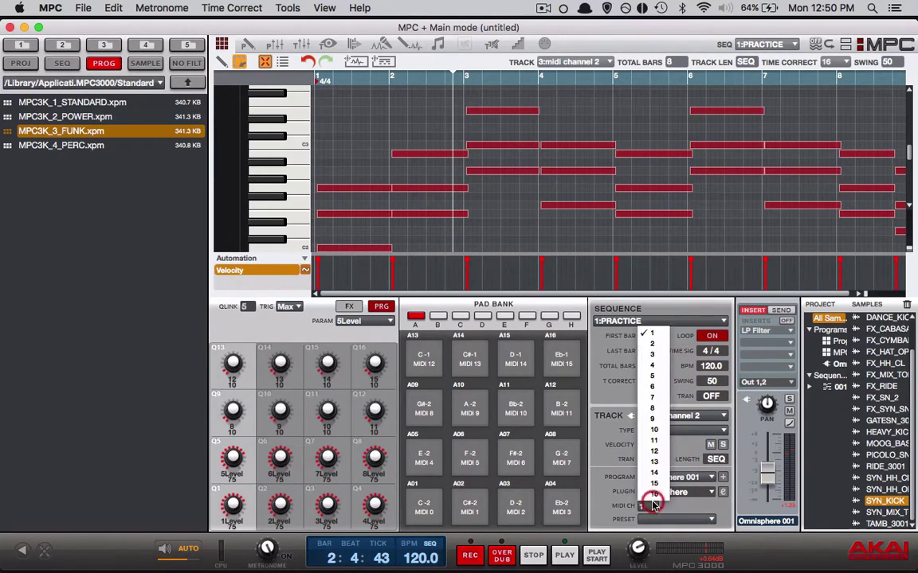
click(652, 494)
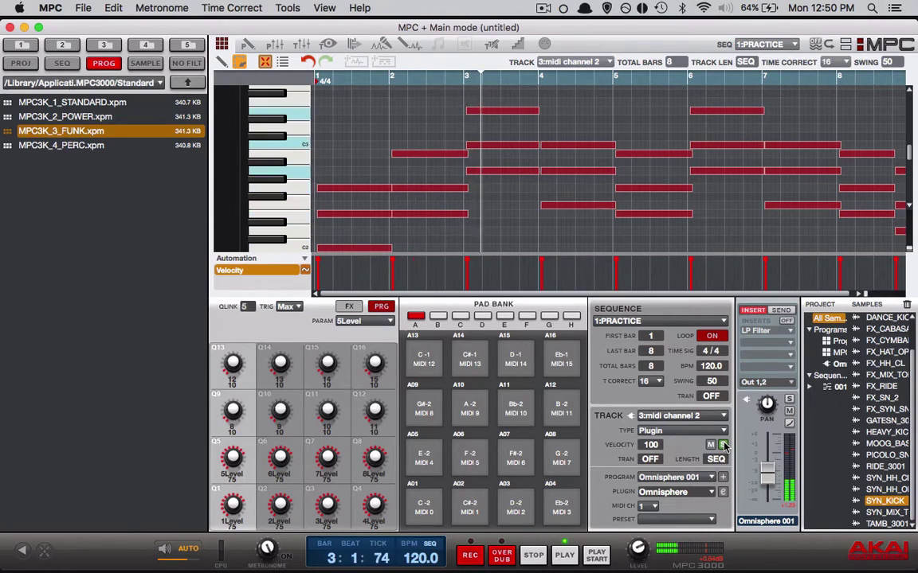
key(space)
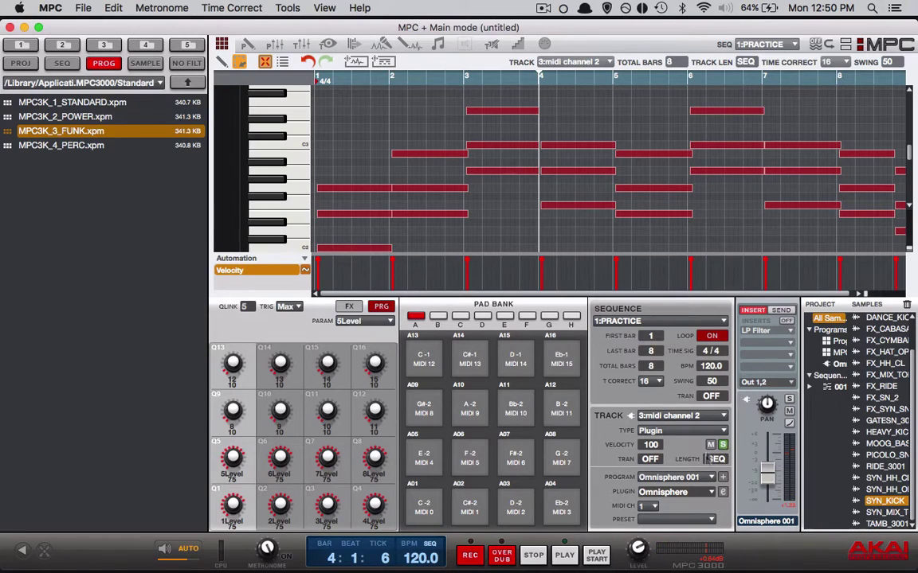
Set track 3's MIDI channel to 2 and audition it from the start
click(649, 506)
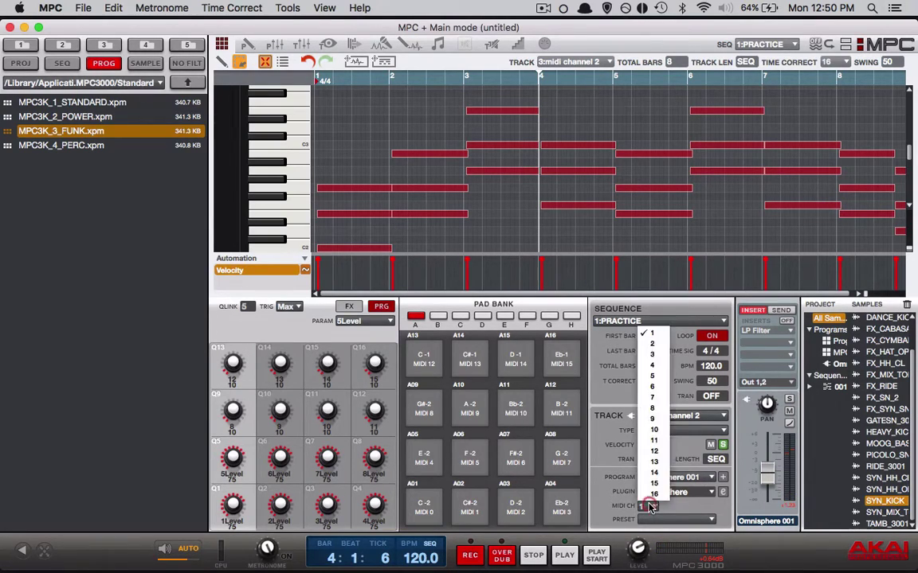
click(649, 345)
key(space)
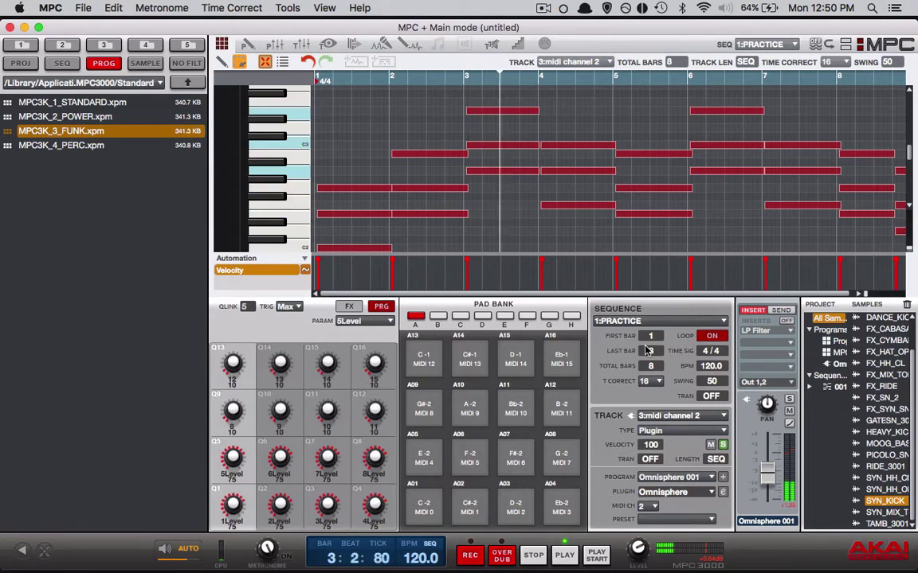
key(space)
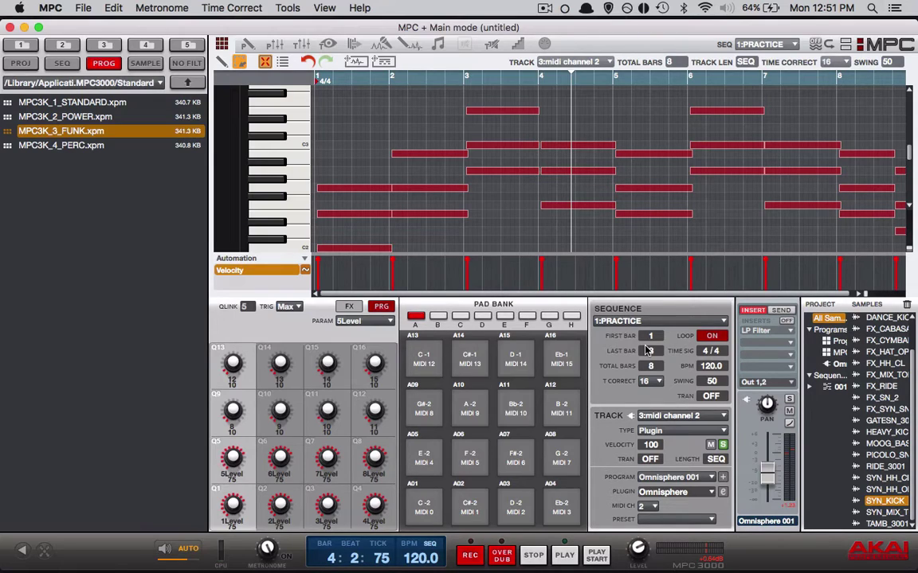
Keep the PRACTICE sequence, select track 4 'midi channel 3', set it to MIDI channel 3, and play
click(718, 321)
click(714, 349)
click(721, 416)
click(674, 459)
click(649, 506)
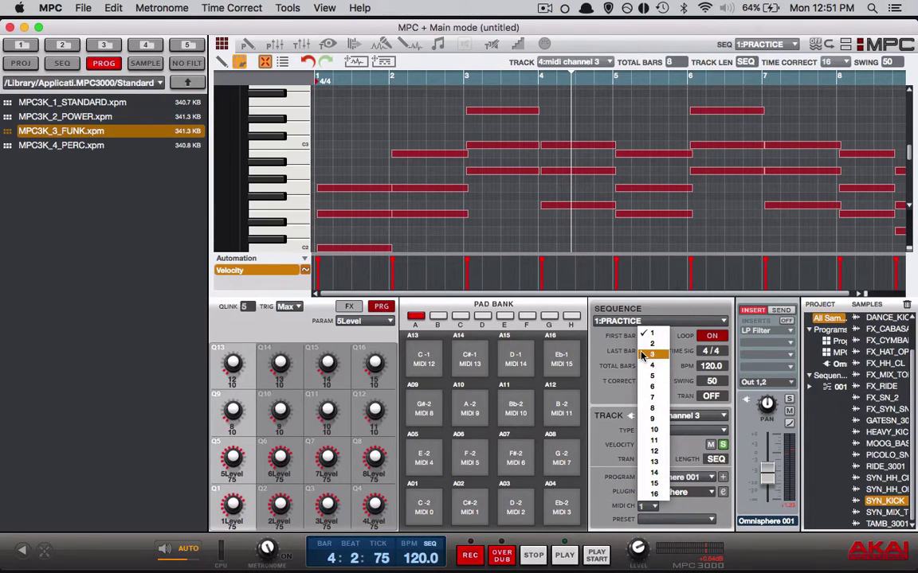
click(643, 356)
key(space)
key(space)
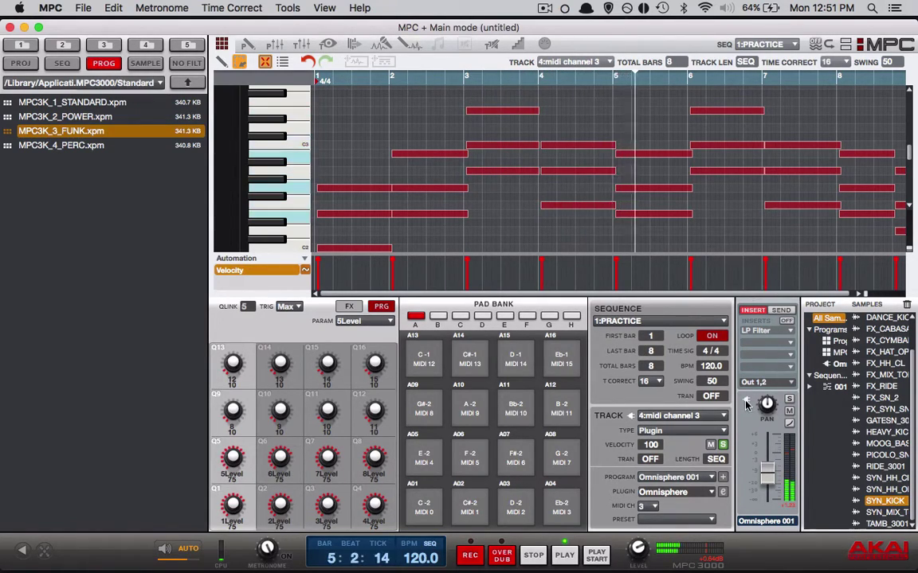
Clear the solo, return to track 3 'midi channel 2', toggle its mute, and stop playback
click(722, 446)
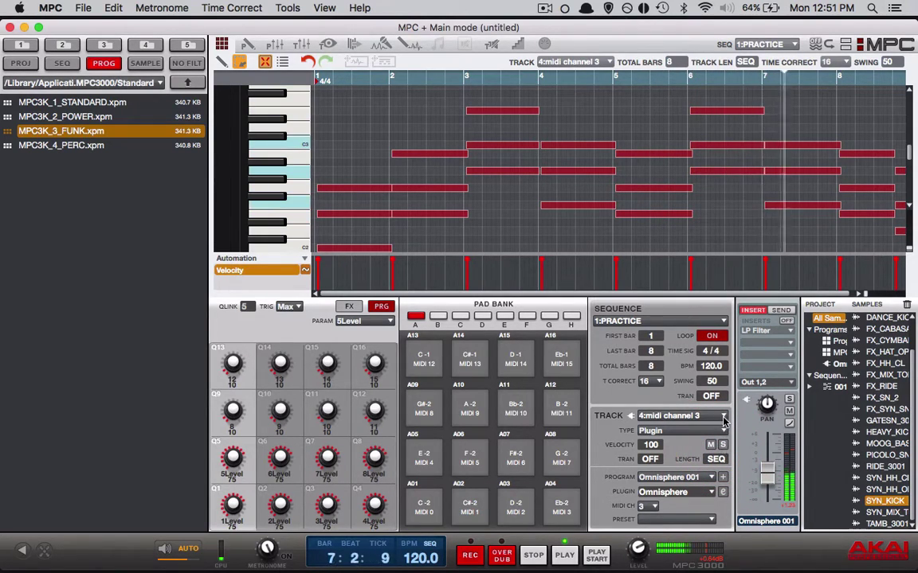
click(723, 416)
click(713, 447)
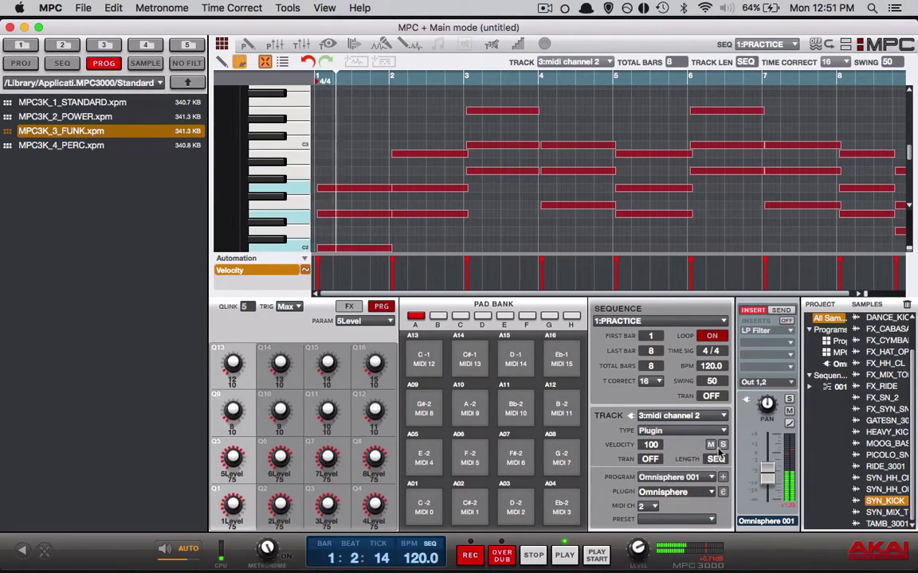
click(711, 446)
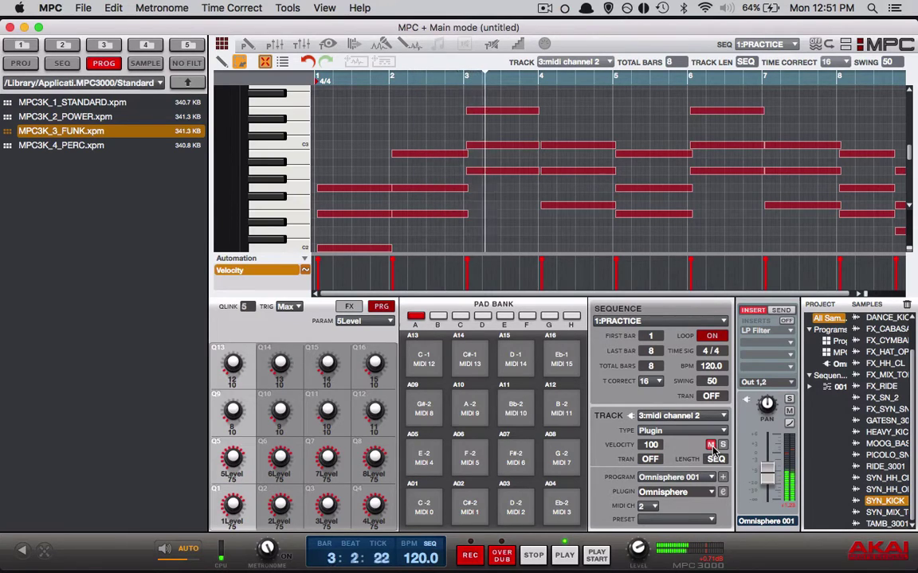
key(space)
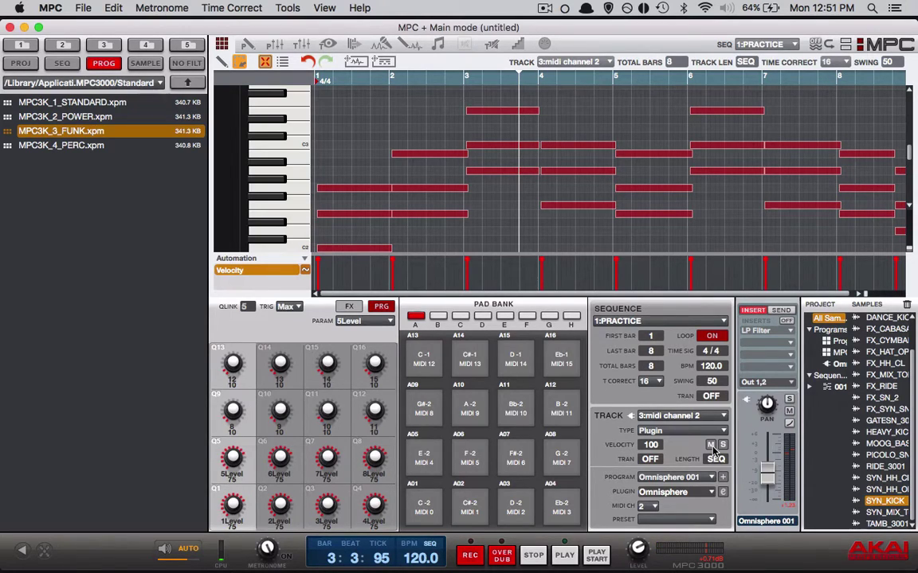
Replace Omnisphere with Kontakt 5 on track 3 as a new program, Kontakt 5 002
click(722, 492)
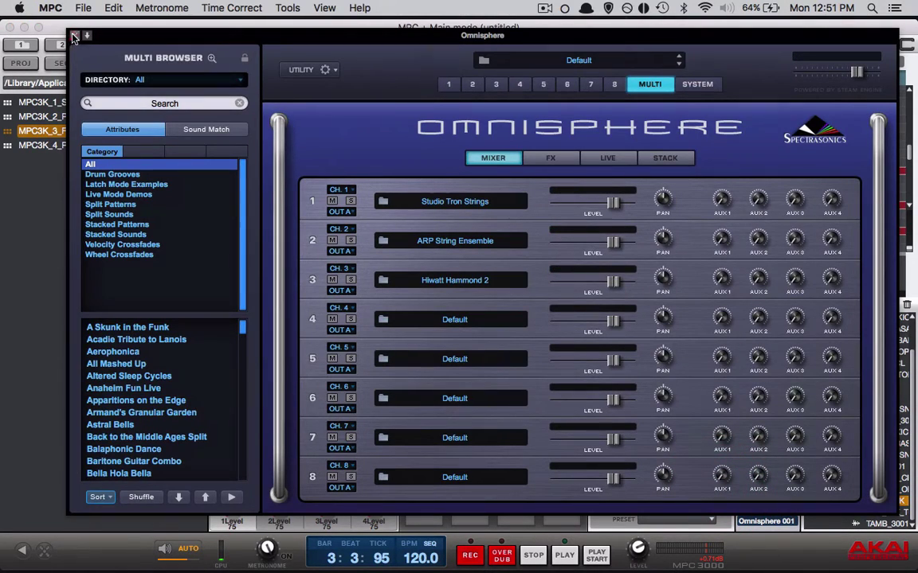
click(74, 36)
click(706, 493)
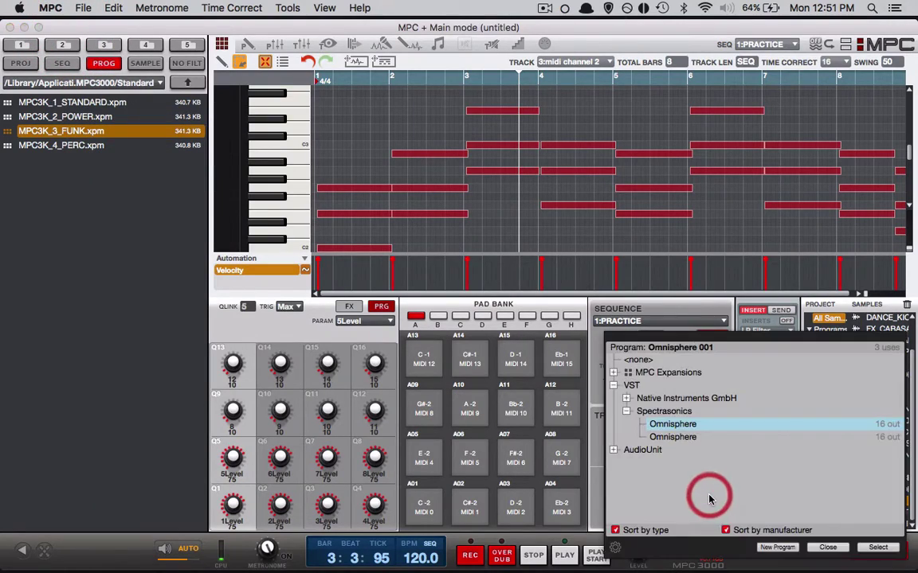
click(626, 399)
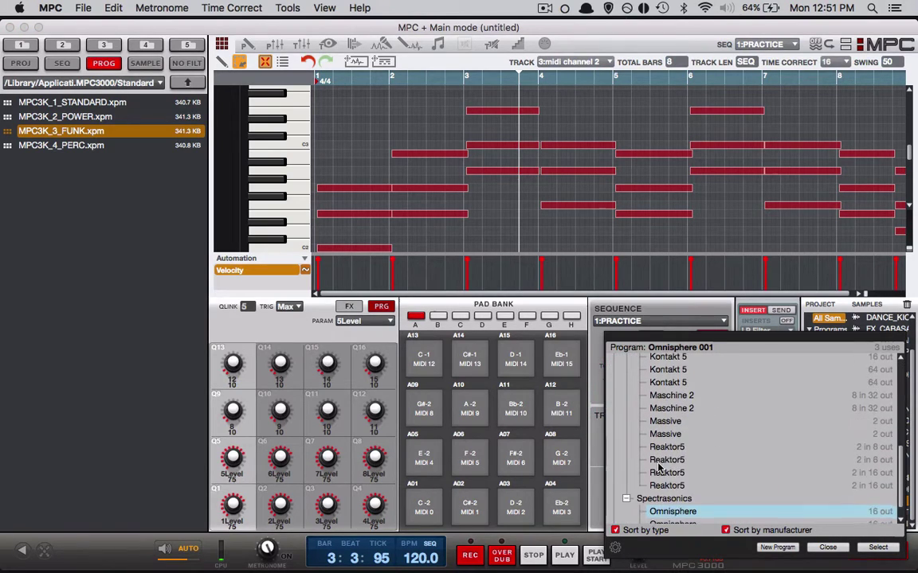
scroll(658, 468, down, 1)
scroll(663, 430, up, 2)
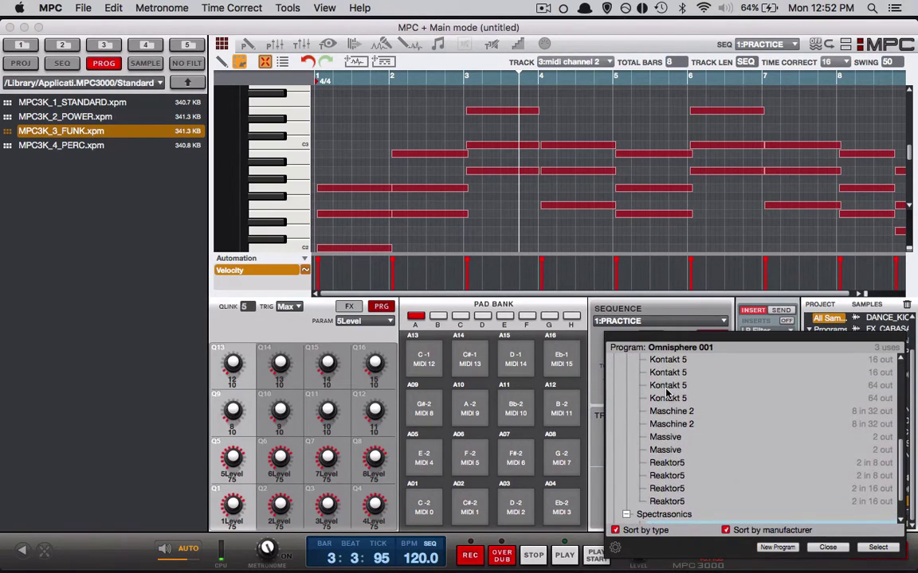
click(666, 388)
double_click(661, 374)
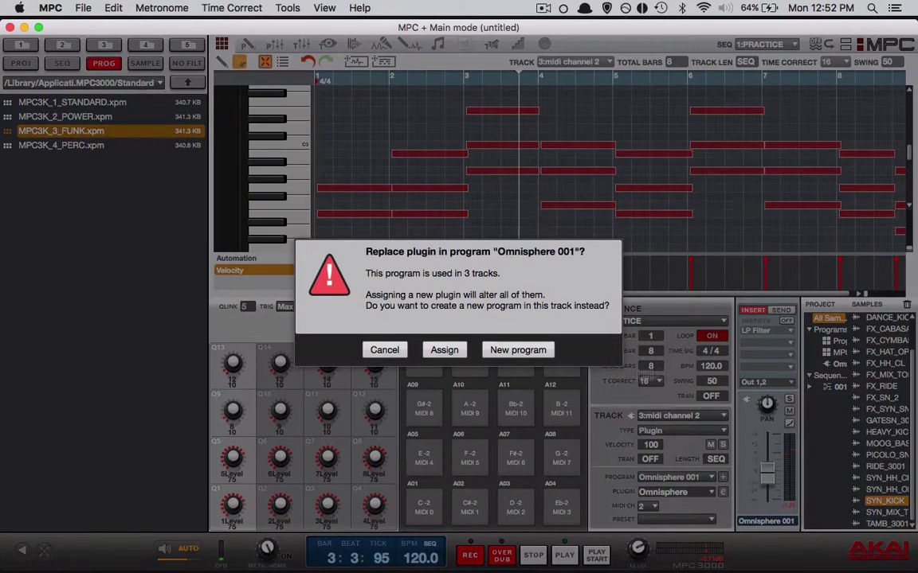
click(502, 350)
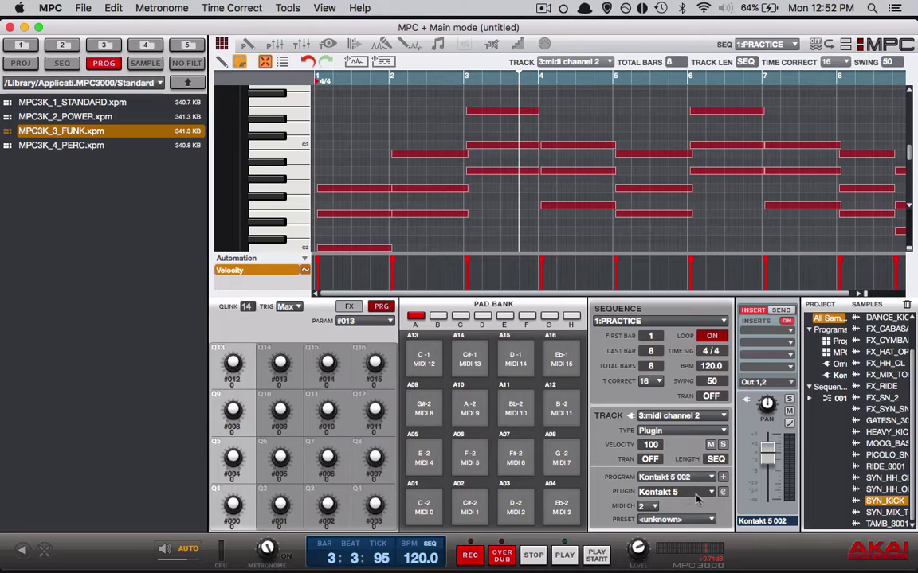
Load The Giant.nki from The Giant library's instruments into Kontakt 5 002
click(721, 493)
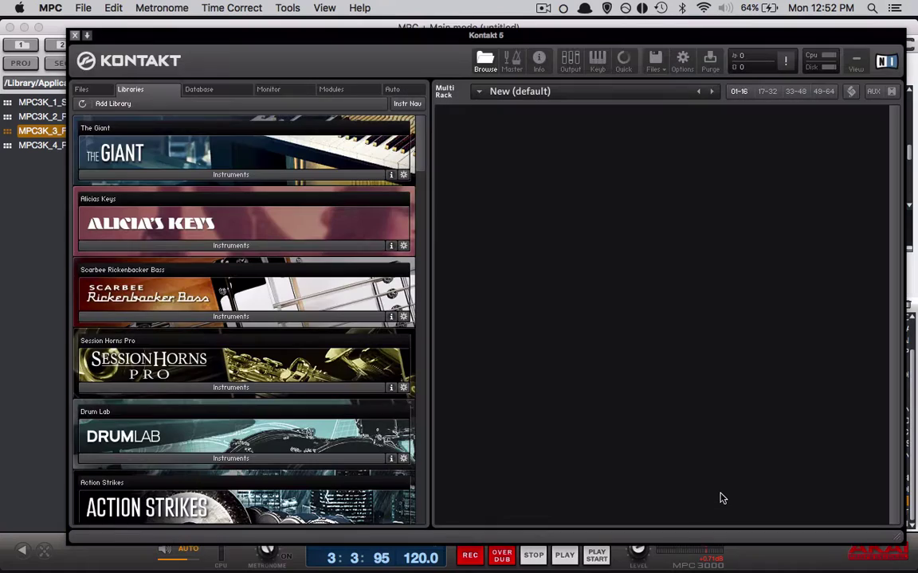
click(335, 179)
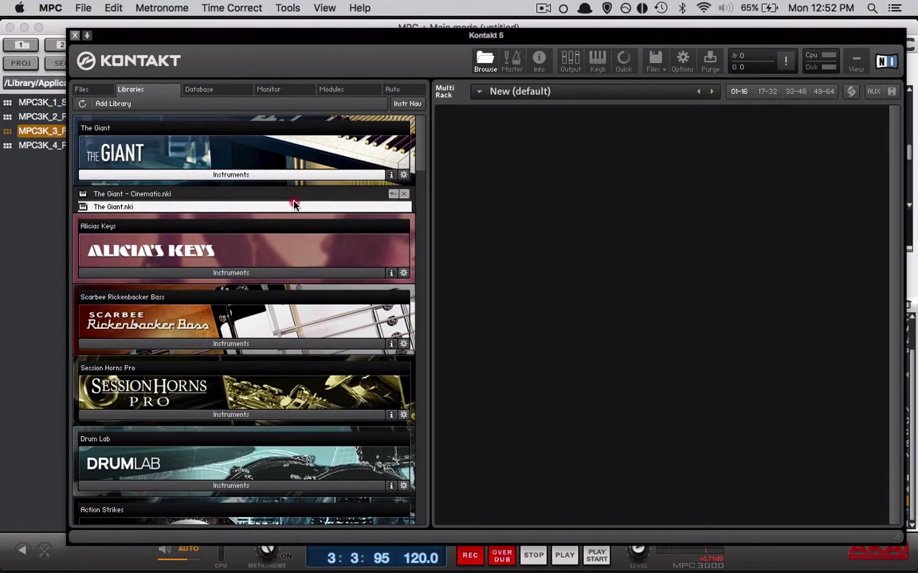
double_click(293, 204)
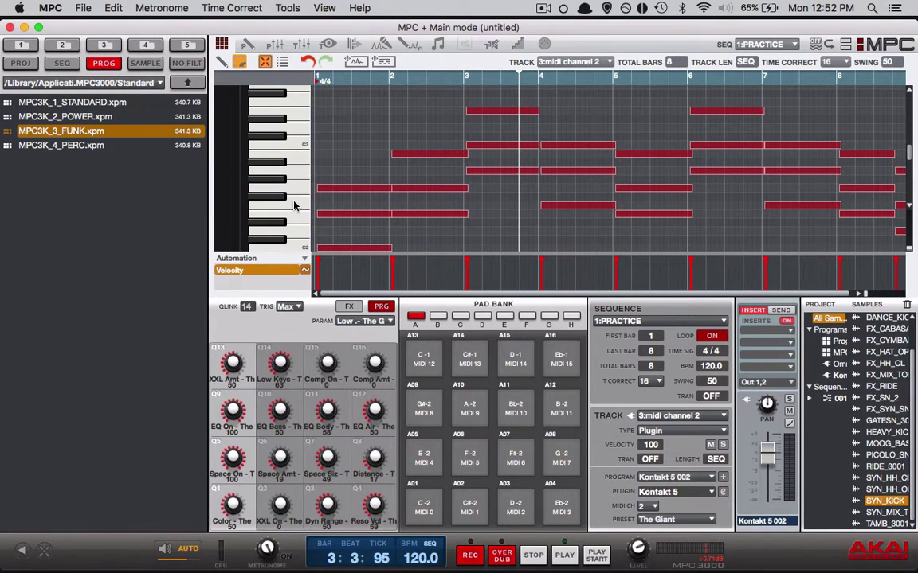
click(292, 296)
click(292, 296)
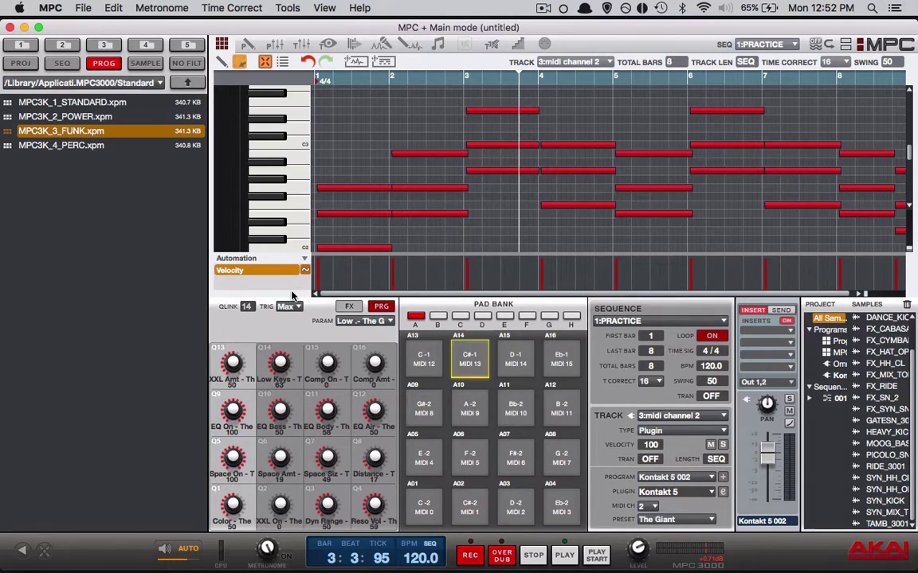
Set The Giant's MIDI input to channel 2 from the host in Kontakt
click(722, 491)
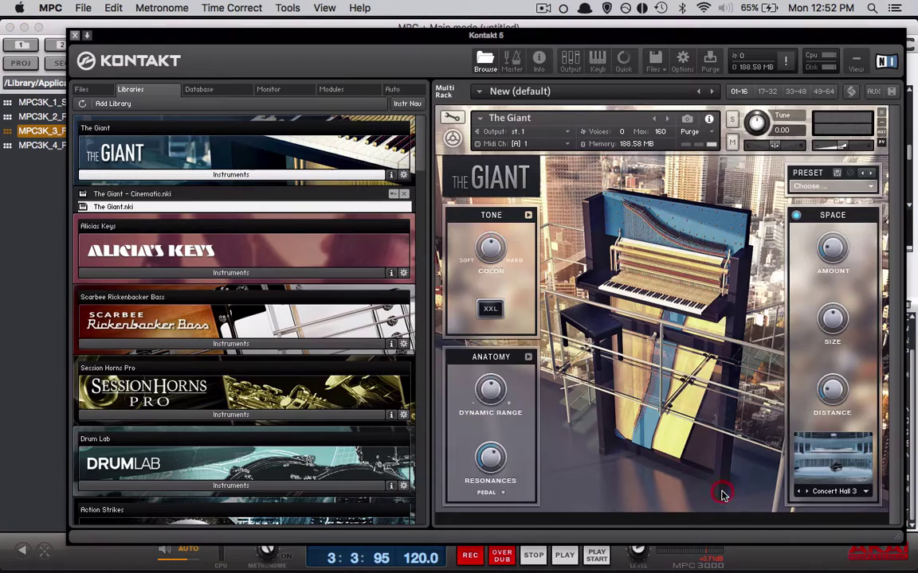
click(566, 144)
mouse_move(544, 184)
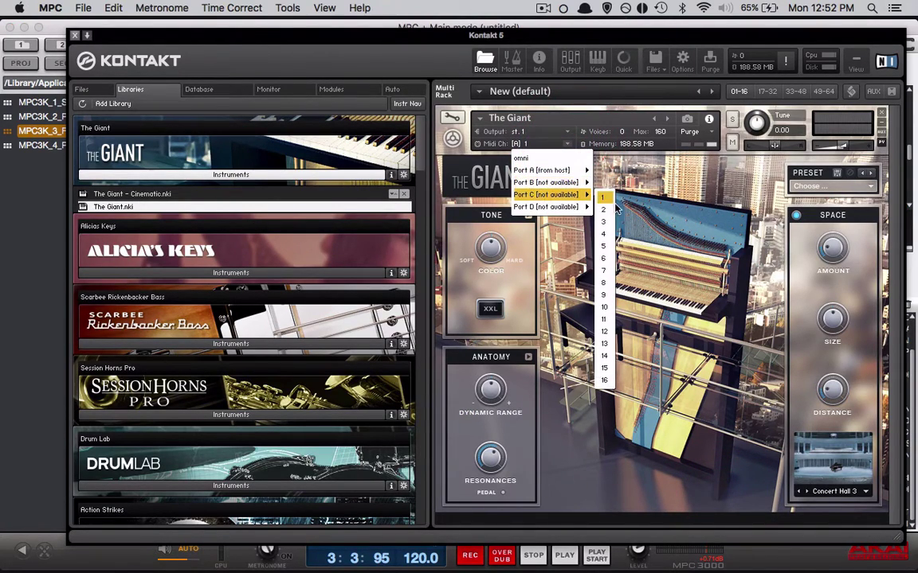
click(603, 197)
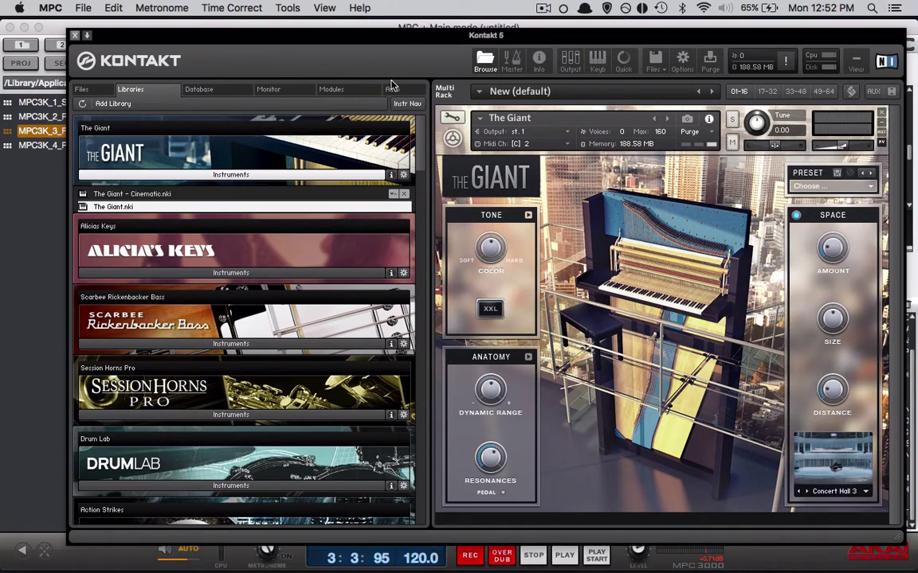
click(517, 143)
mouse_move(571, 170)
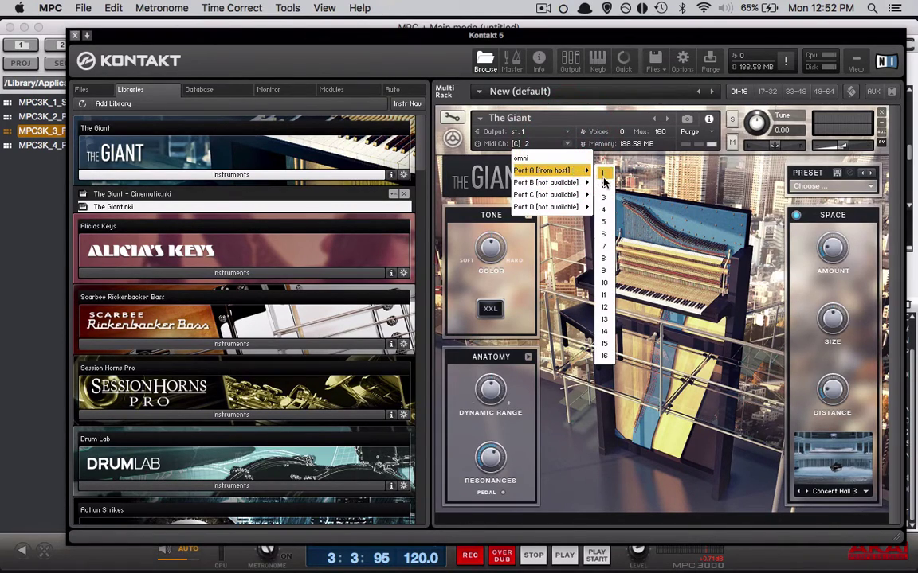
click(603, 184)
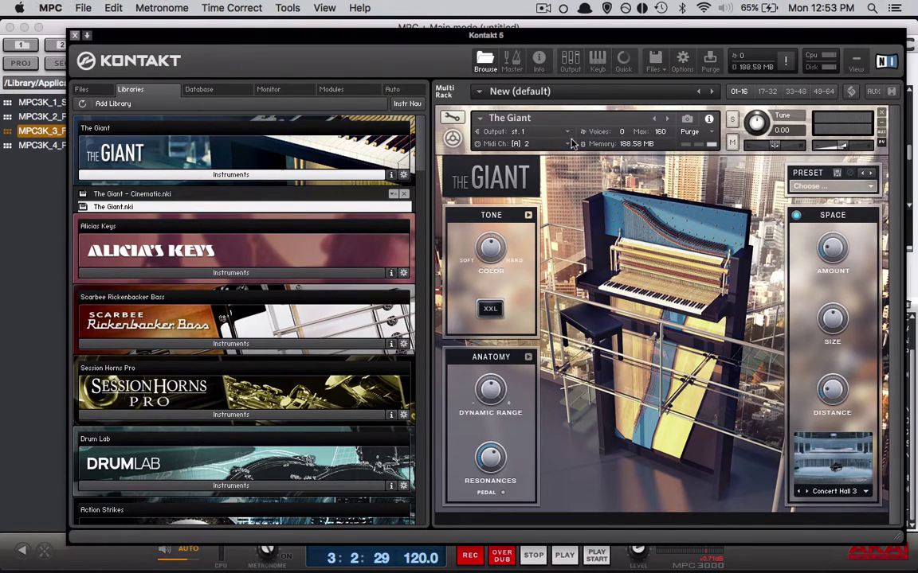
Change The Giant's MIDI channel to Port A channel 3 and close the Kontakt window
click(519, 144)
mouse_move(579, 171)
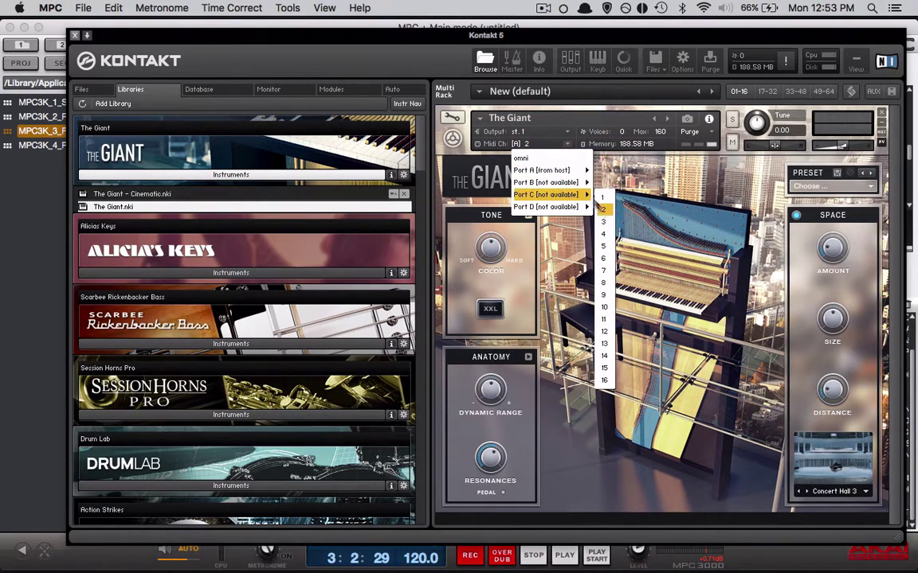
click(603, 198)
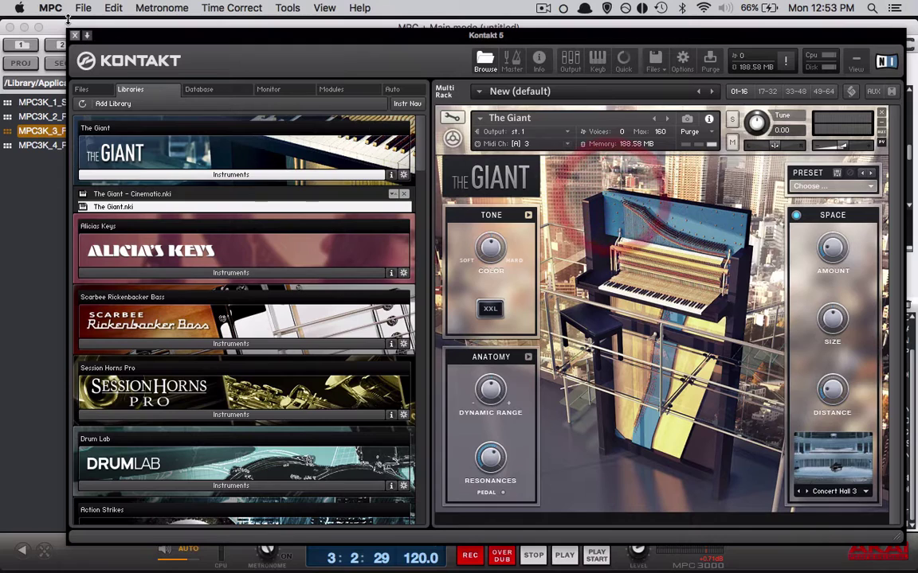
click(75, 35)
key(space)
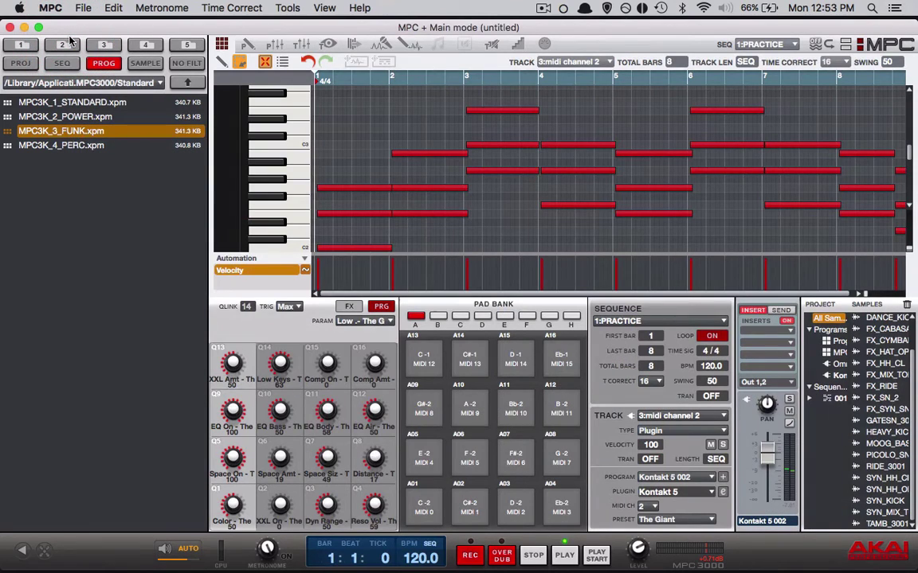
Play the sequence and switch track 3 to MIDI channel 3 to drive The Giant
key(space)
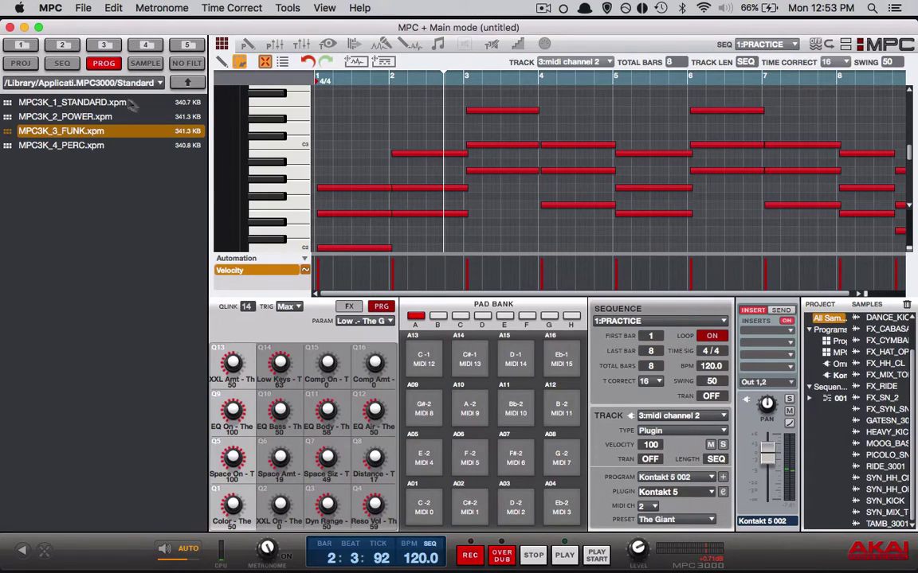
click(652, 507)
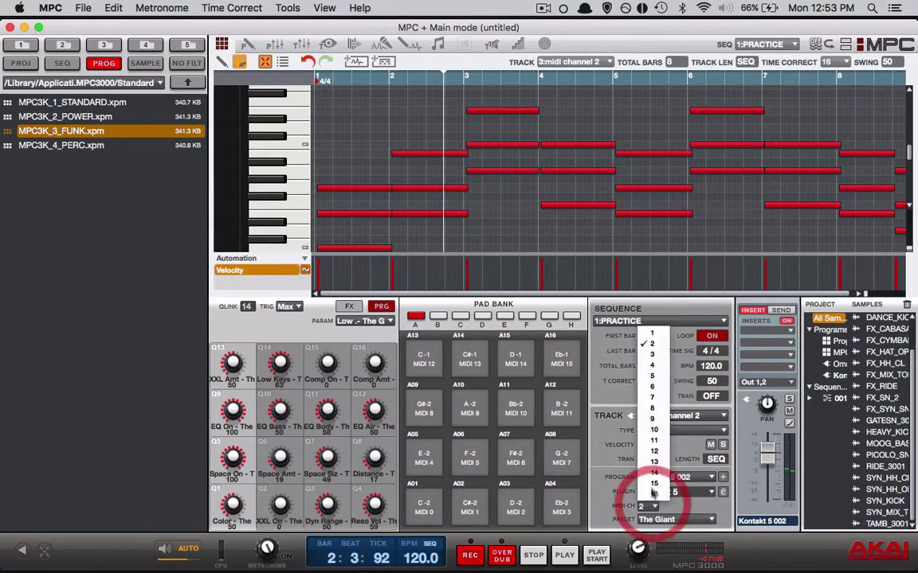
click(650, 357)
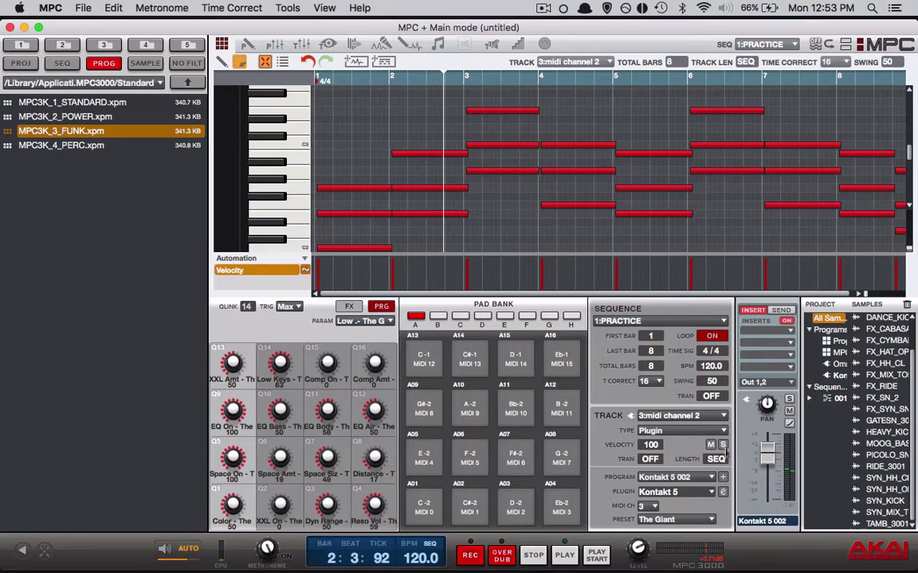
click(722, 444)
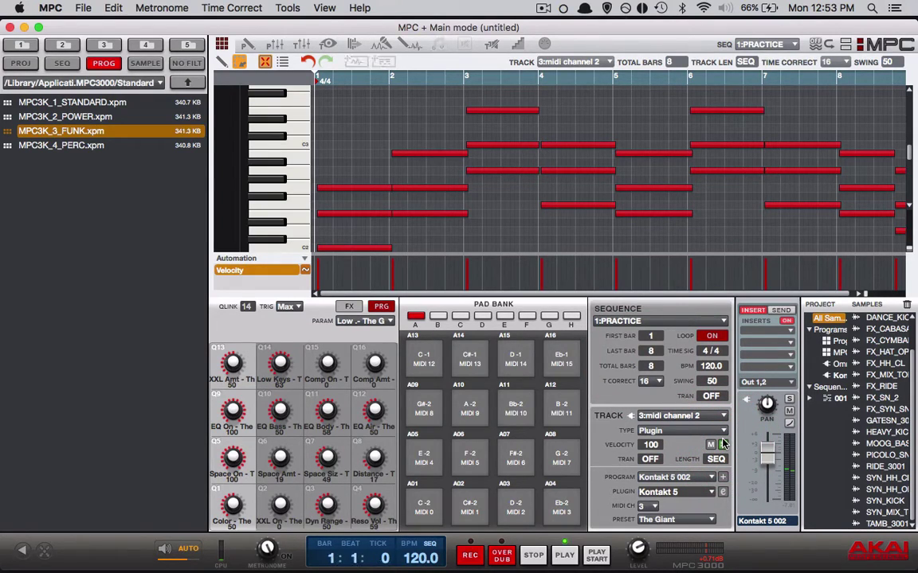
key(space)
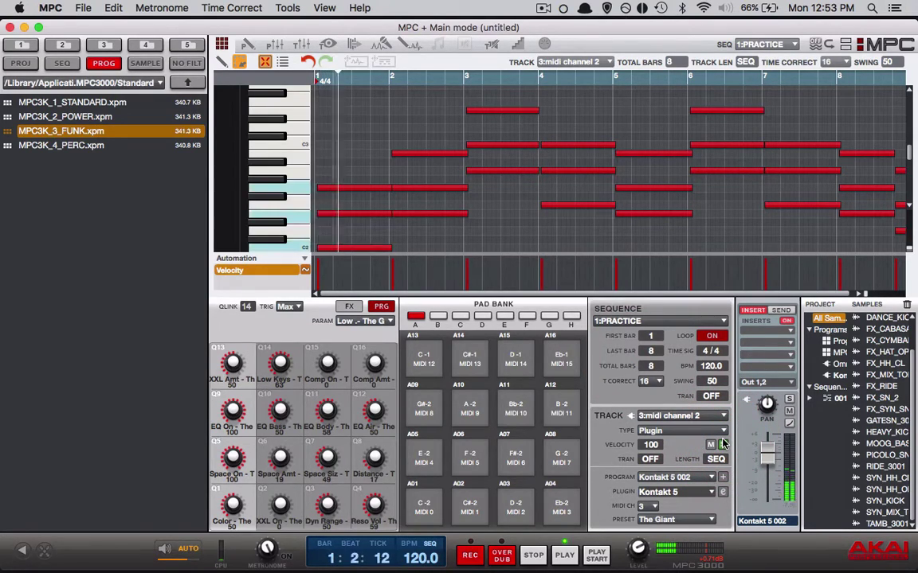